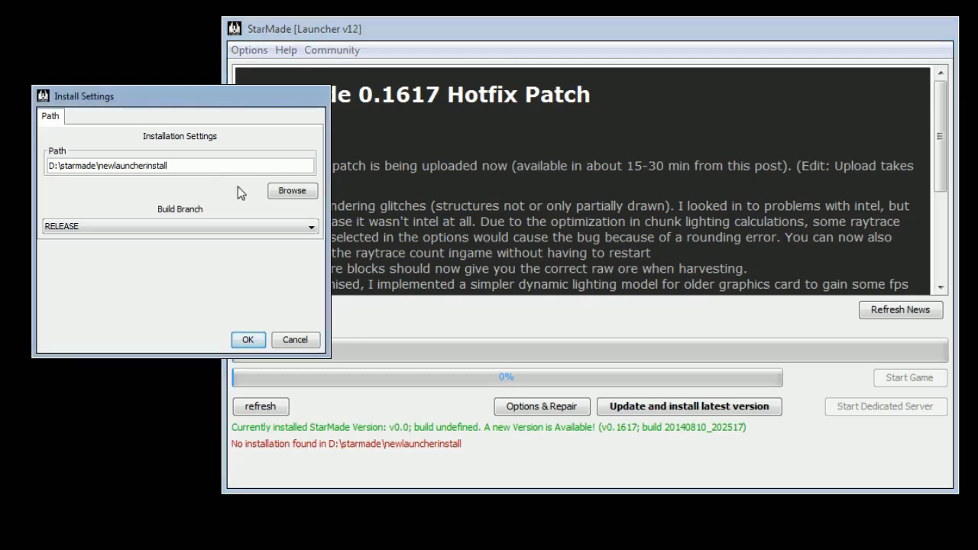
# Confirm the build branch and install settings for D:\starmade\newlauncherinstall, and install the latest StarMade version.
pyautogui.click(287, 228)
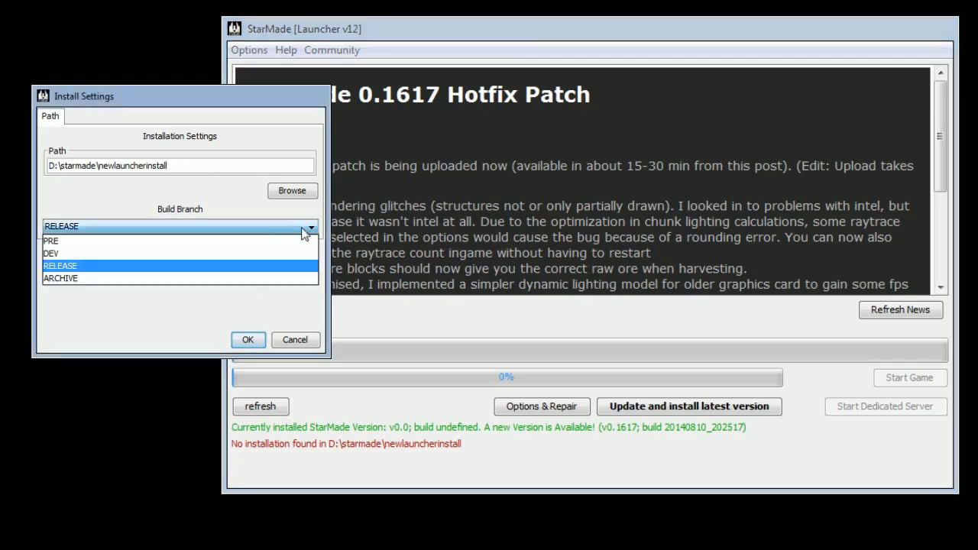
pyautogui.click(71, 278)
pyautogui.click(249, 342)
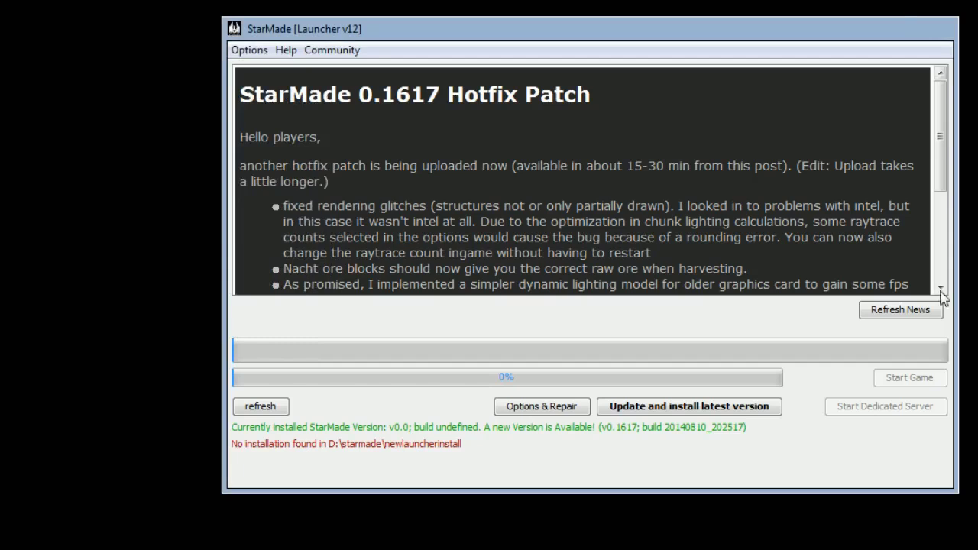
pyautogui.click(669, 410)
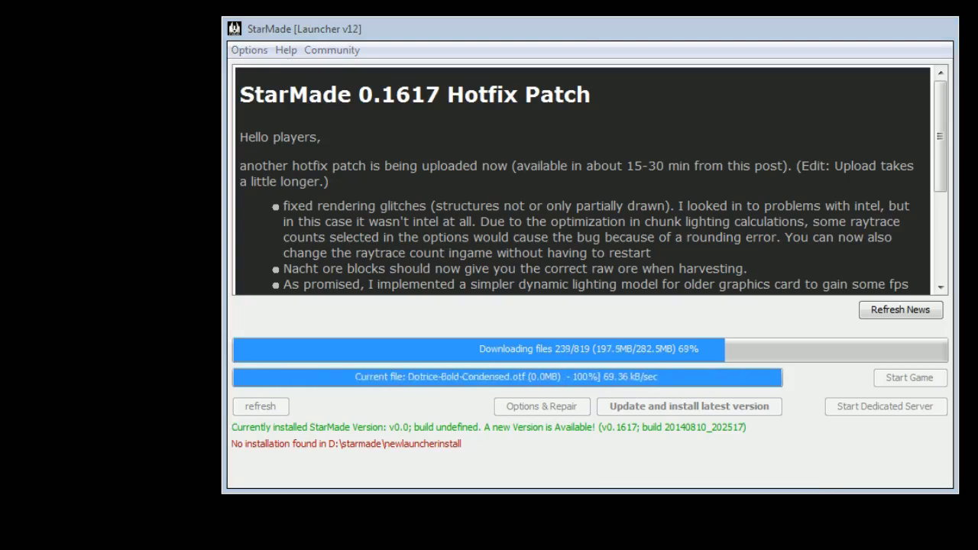
# Examine the launcher's community links, help resources and available option categories while the download finishes.
pyautogui.click(752, 34)
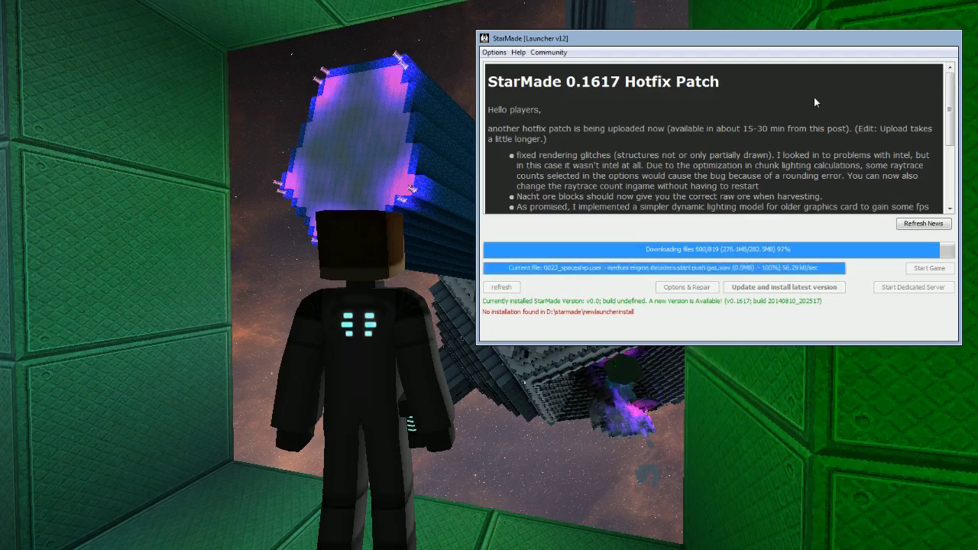
pyautogui.click(546, 52)
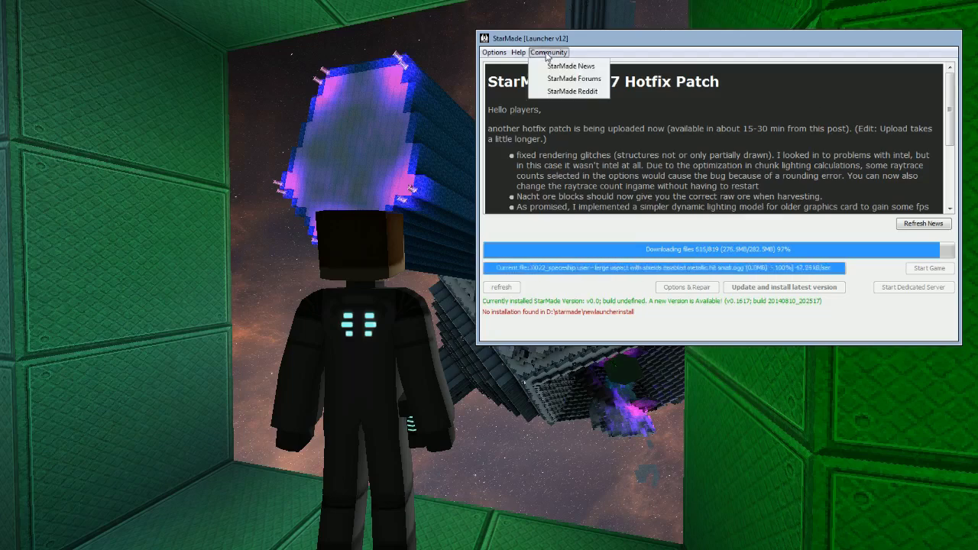
pyautogui.click(545, 53)
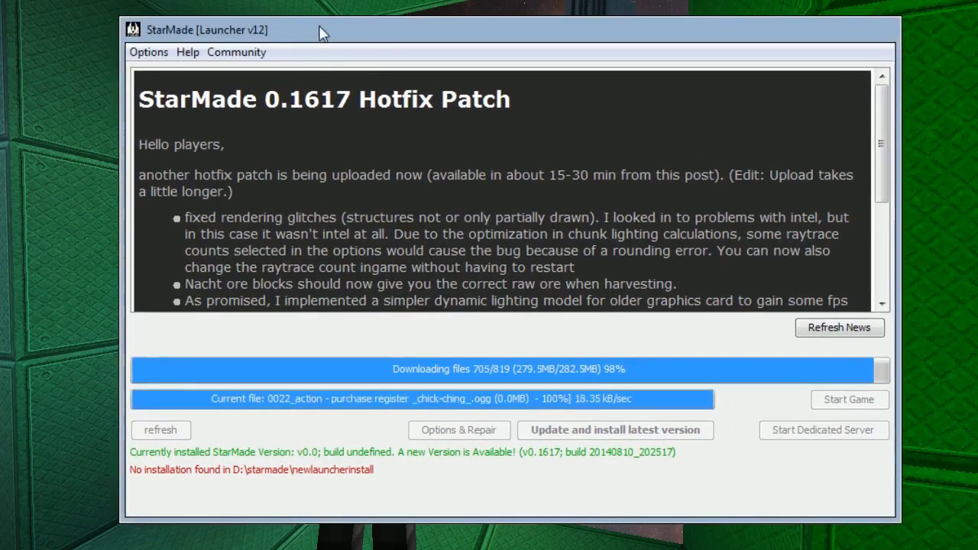
pyautogui.click(249, 51)
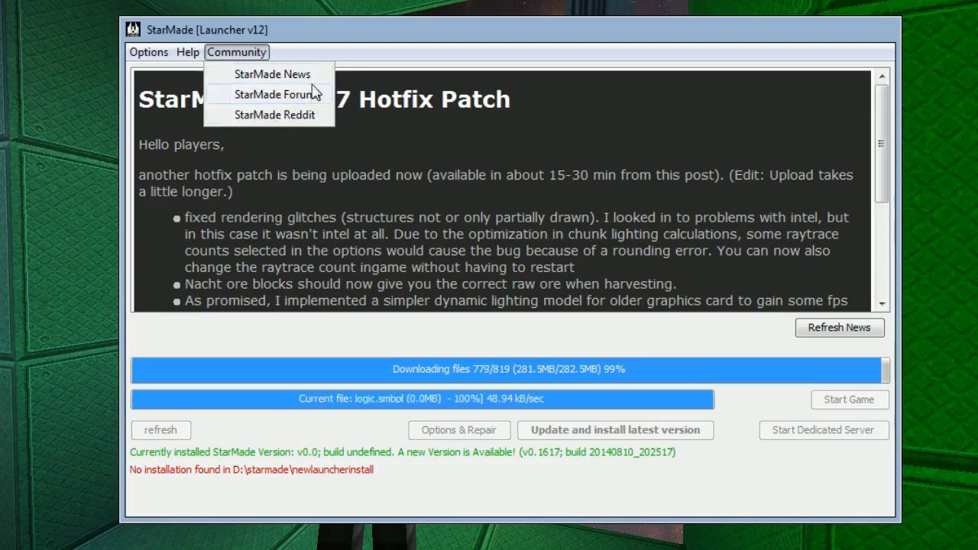
pyautogui.moveTo(190, 51)
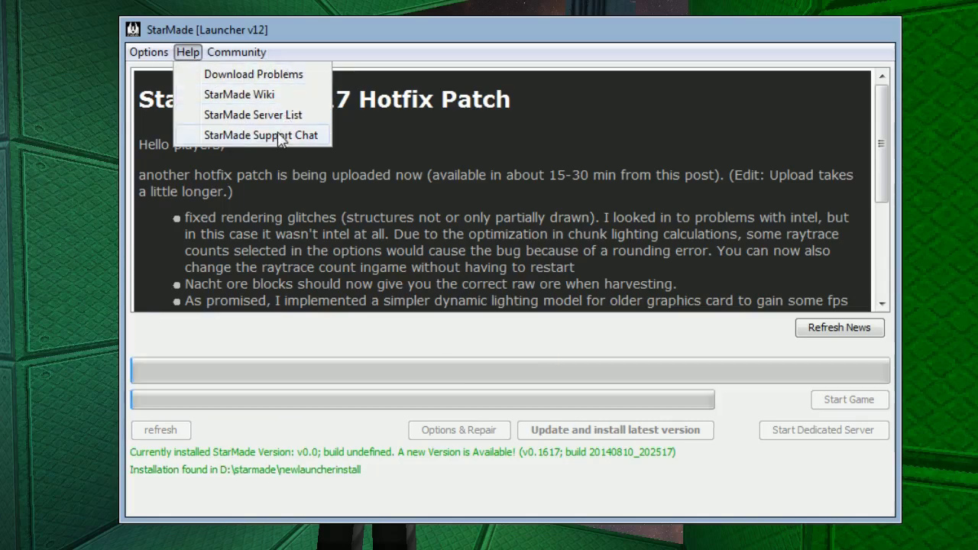
pyautogui.moveTo(161, 60)
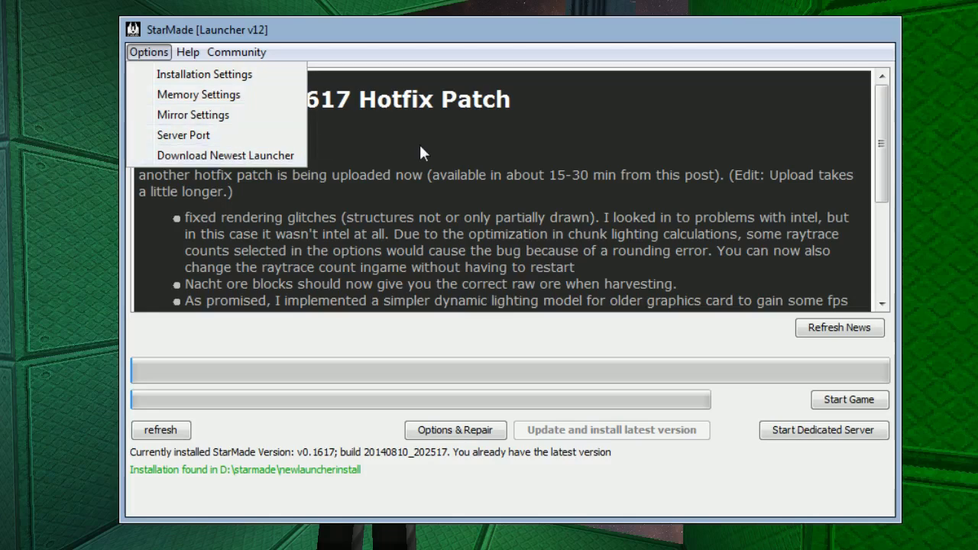
pyautogui.click(462, 224)
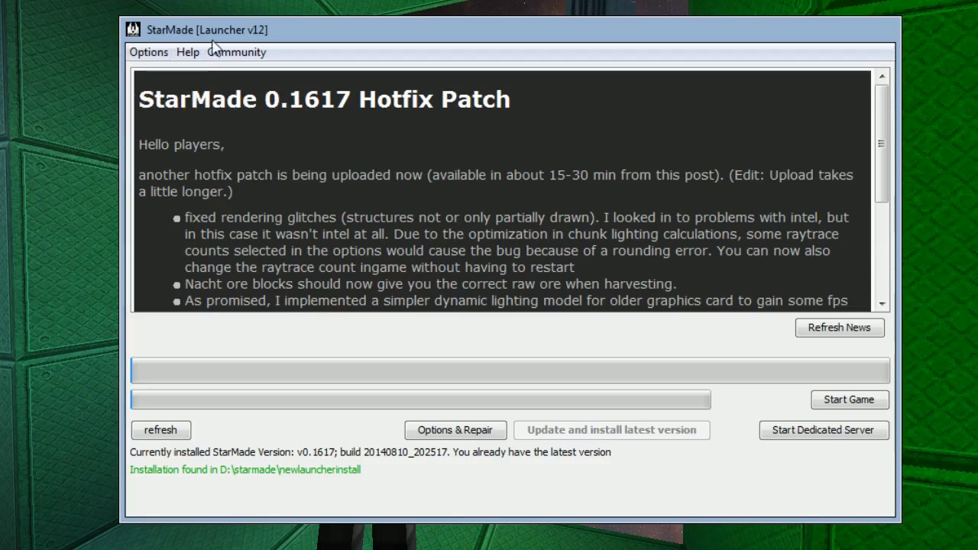
pyautogui.click(146, 52)
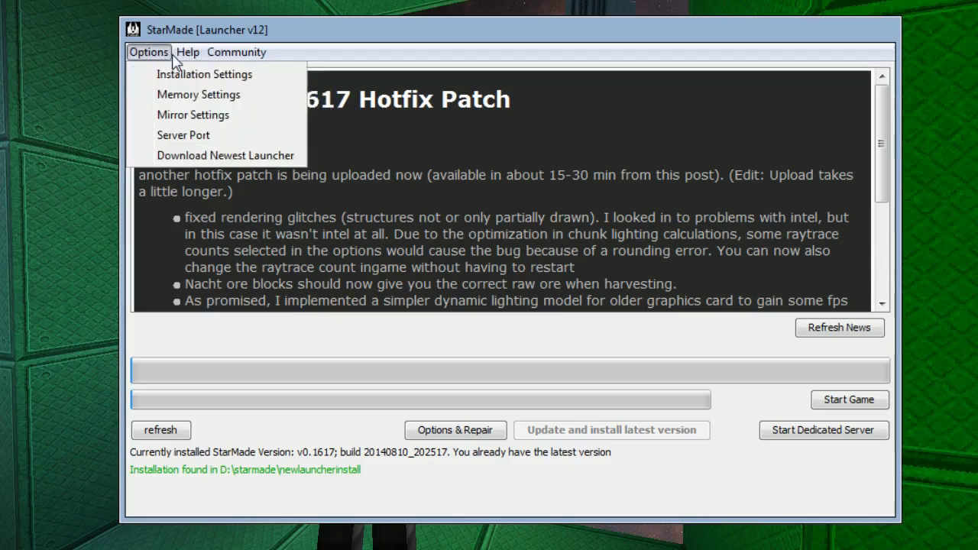
pyautogui.moveTo(174, 55)
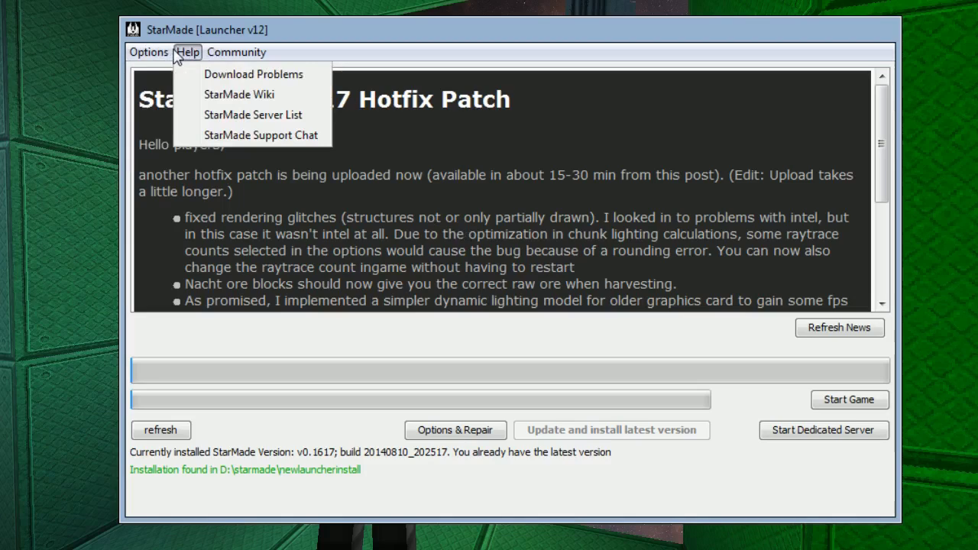
pyautogui.click(162, 55)
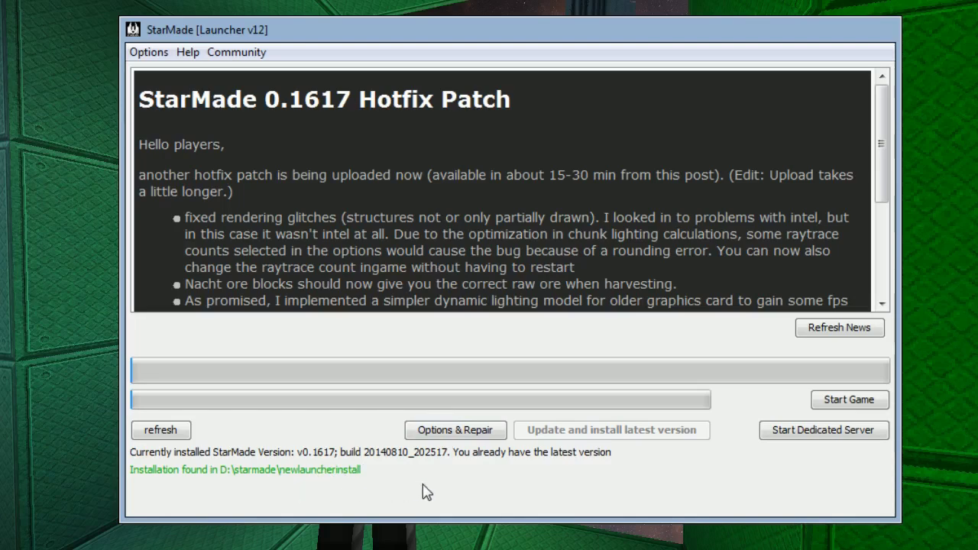
# Check the options and repair dialog, and set the build branch to DEV in the installation settings.
pyautogui.click(458, 433)
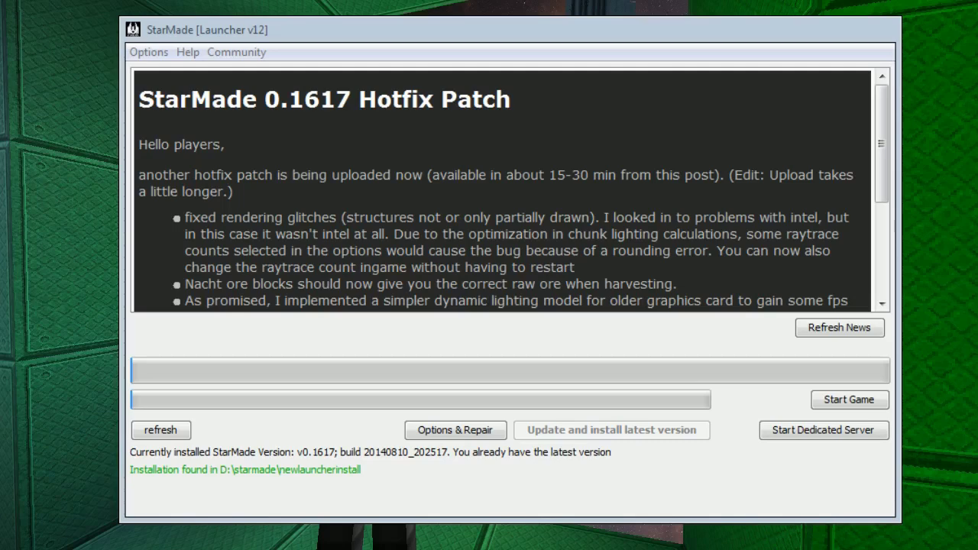
pyautogui.click(455, 429)
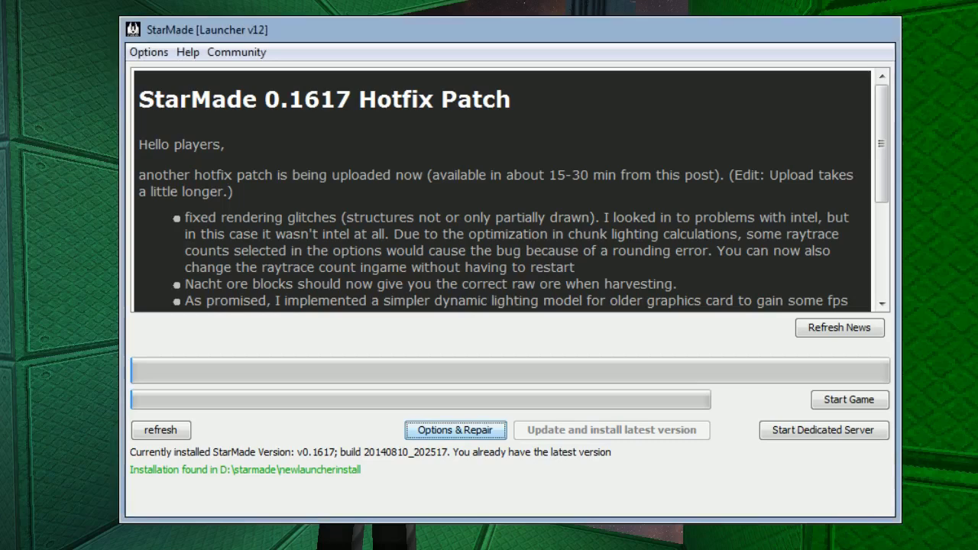
pyautogui.click(156, 54)
pyautogui.click(162, 79)
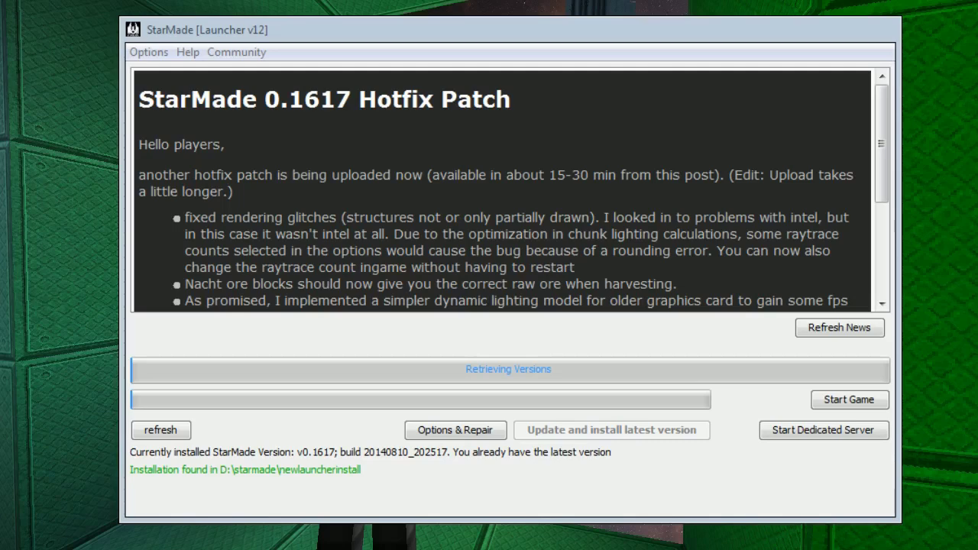
pyautogui.click(161, 55)
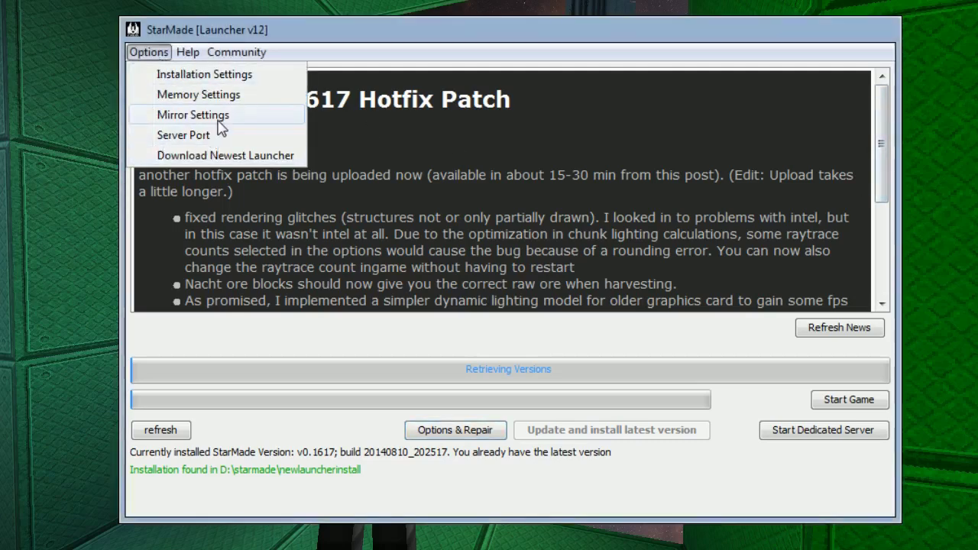
pyautogui.click(200, 74)
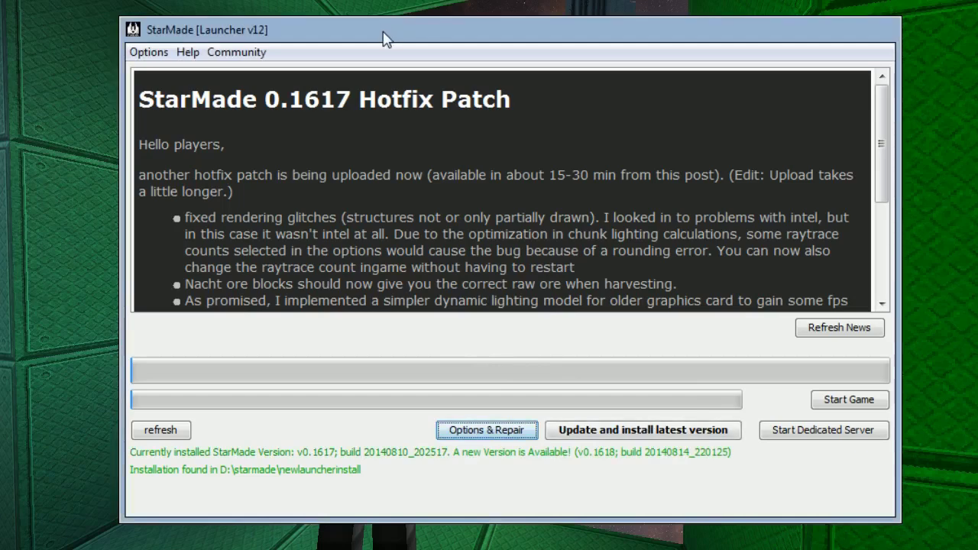
# Try the RELEASE build branch in the installation settings, switch it back to DEV and confirm.
pyautogui.click(148, 52)
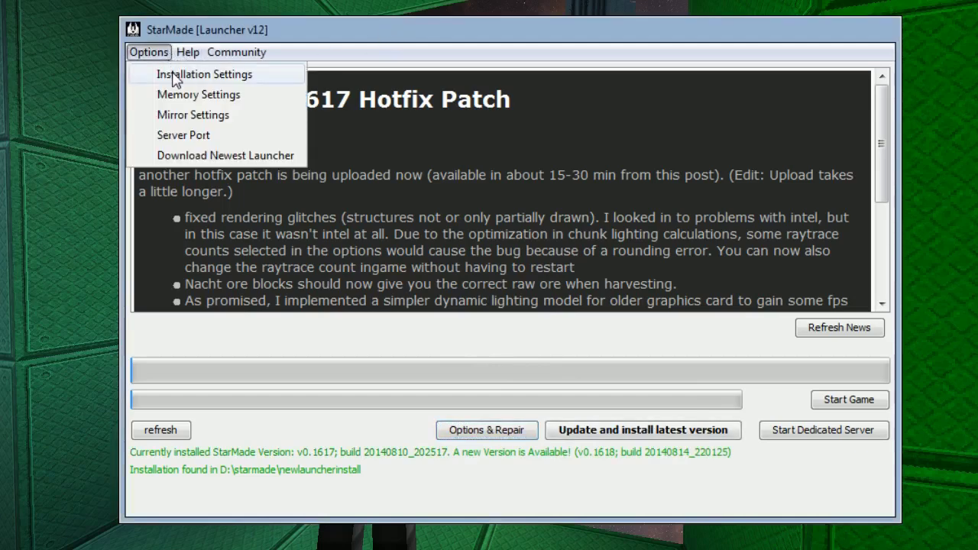
pyautogui.click(175, 76)
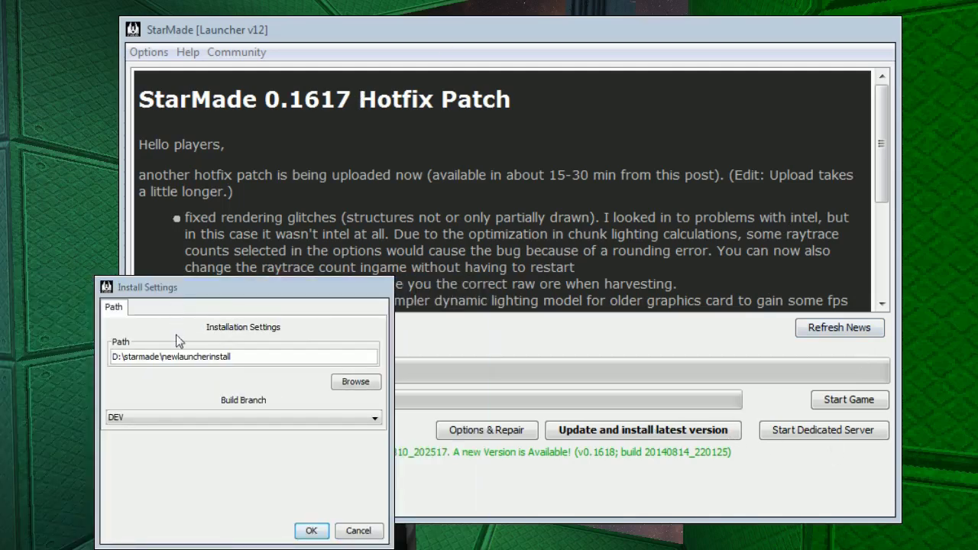
pyautogui.click(165, 417)
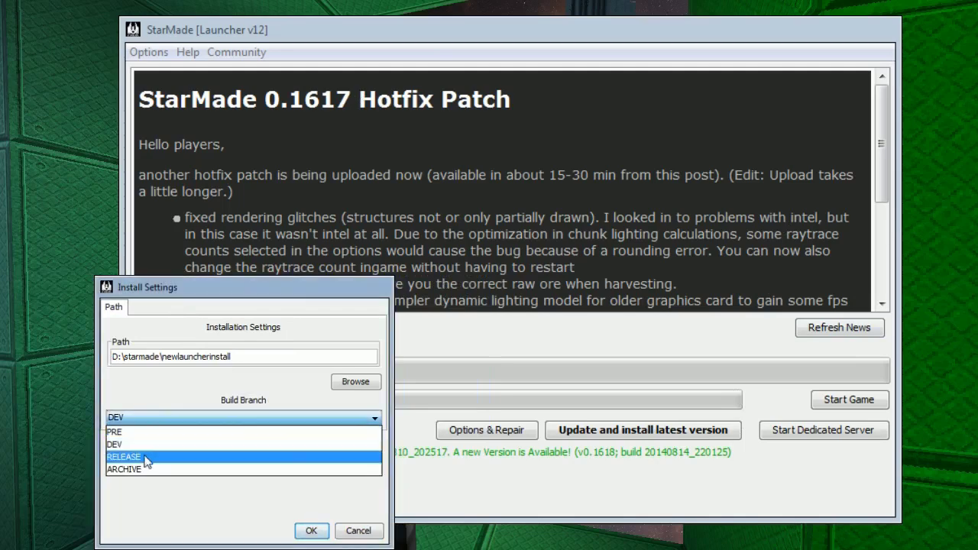
pyautogui.click(149, 457)
pyautogui.click(158, 420)
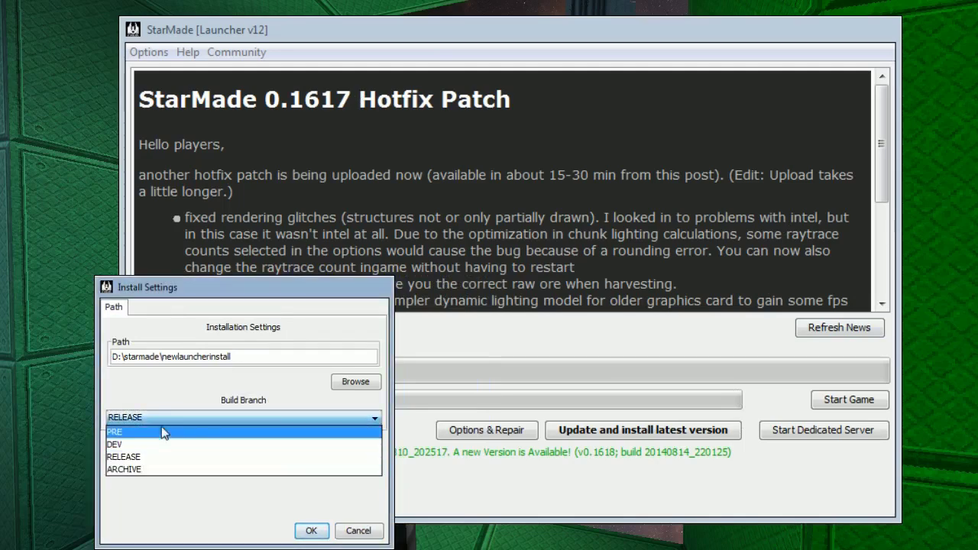
pyautogui.click(160, 445)
pyautogui.click(310, 530)
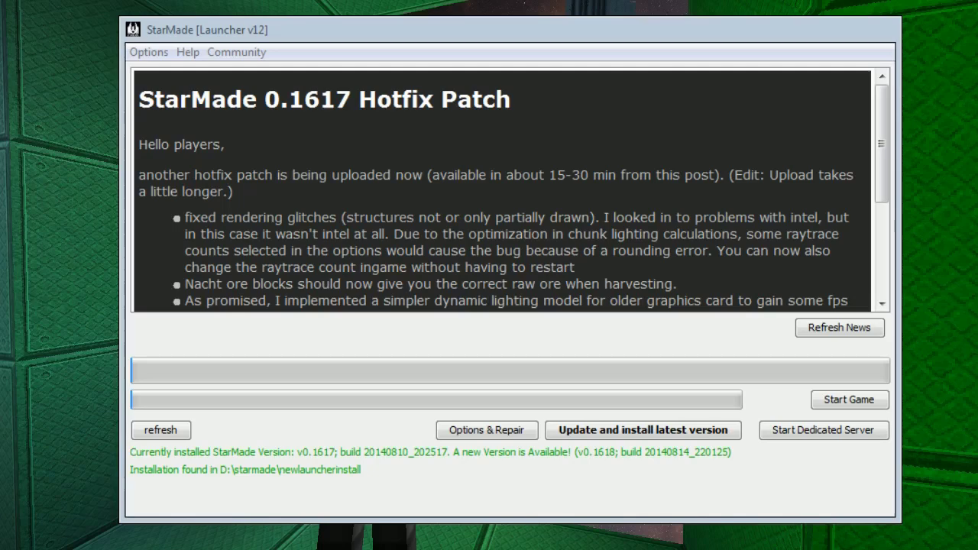
# Check the options and repair dialog, and update the installation to version v0.1618.
pyautogui.click(487, 430)
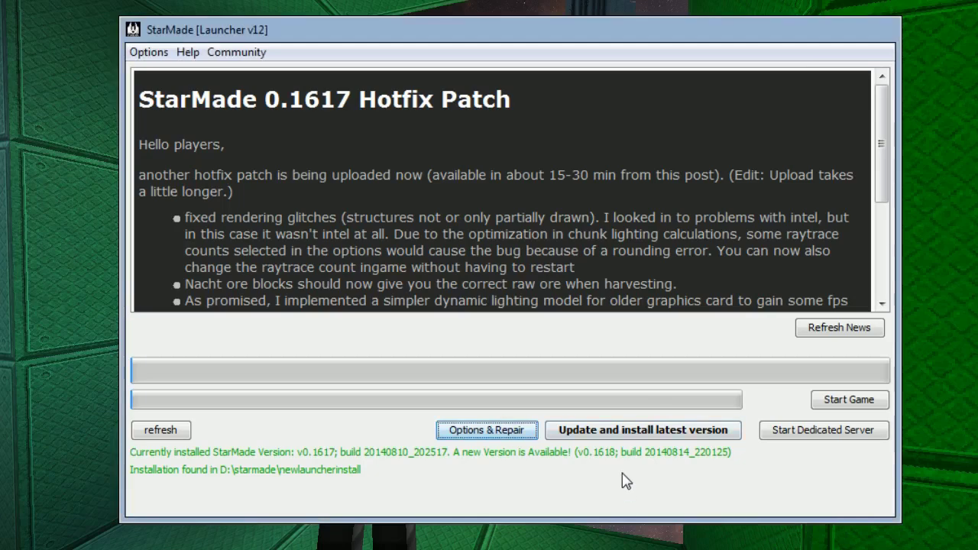
pyautogui.click(627, 433)
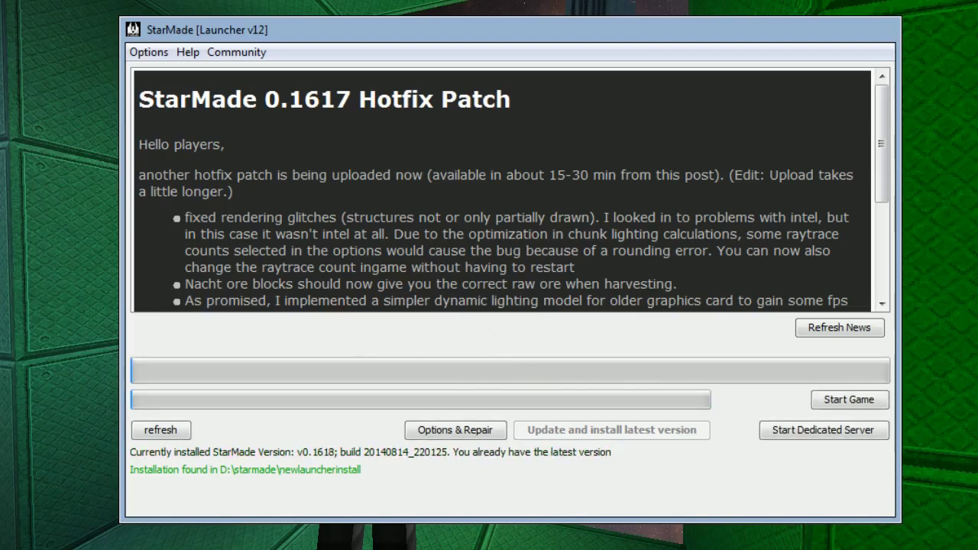
# Review the memory settings for the client and single player and for the dedicated server, and accept them.
pyautogui.click(148, 52)
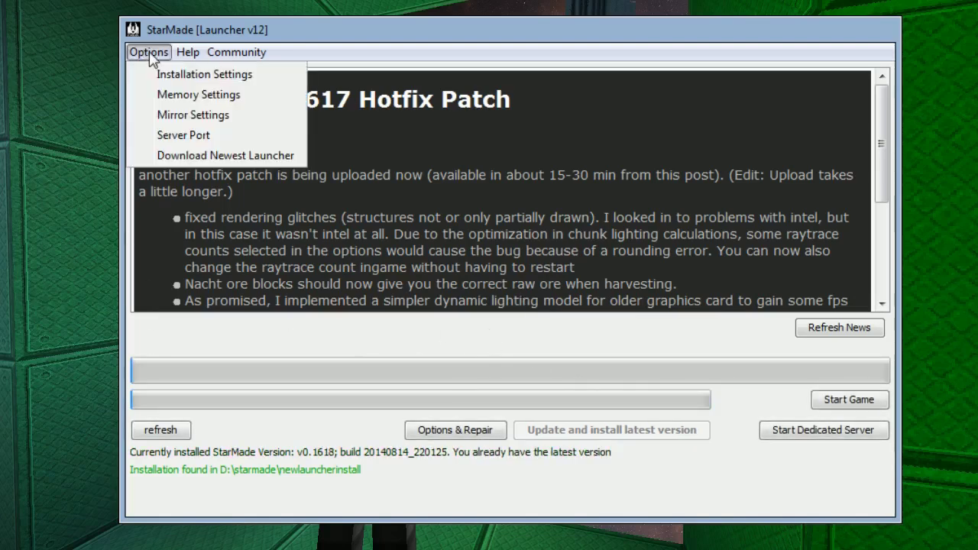
pyautogui.click(180, 99)
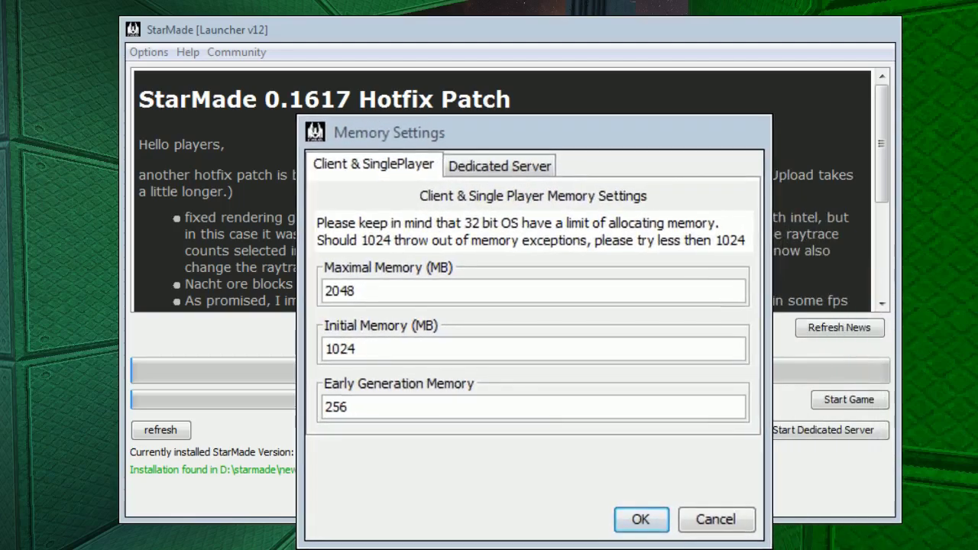
pyautogui.click(493, 164)
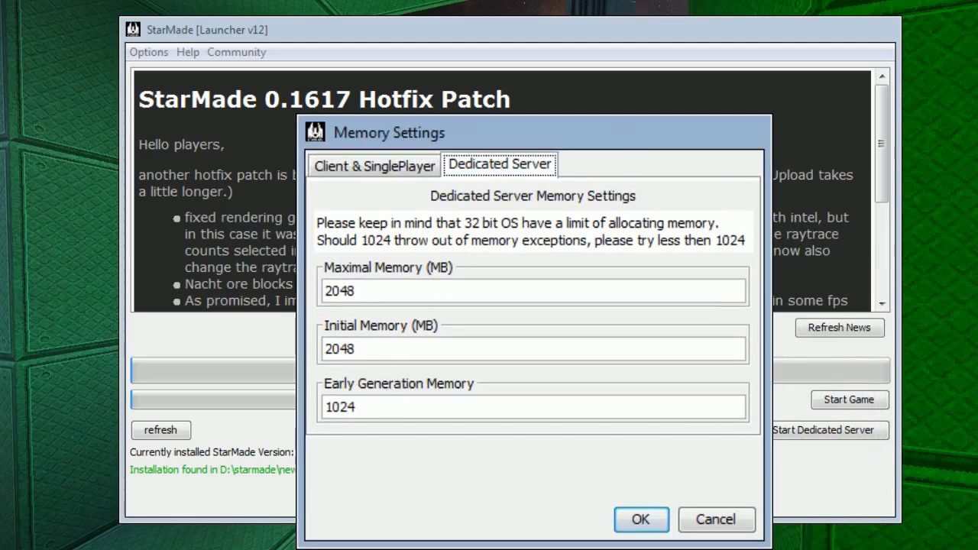
pyautogui.click(358, 164)
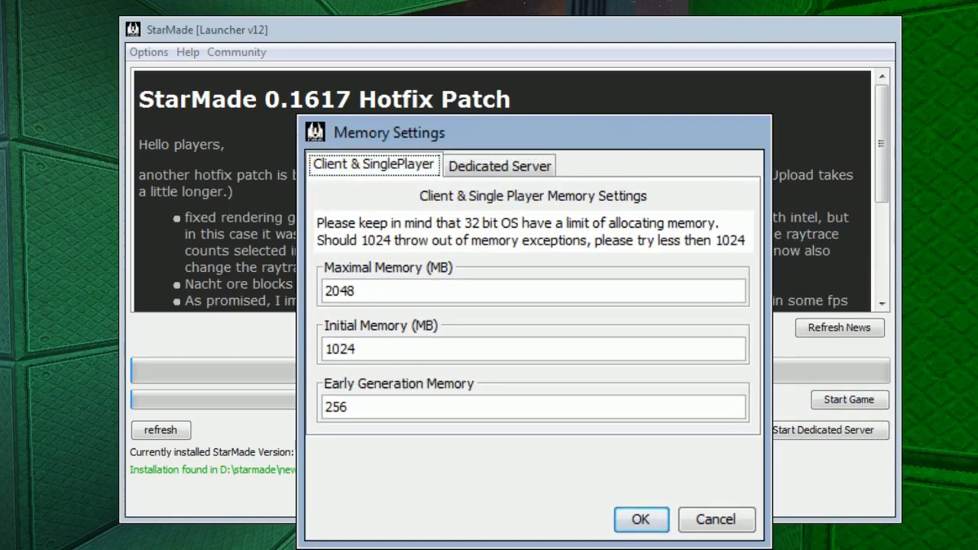
pyautogui.click(640, 519)
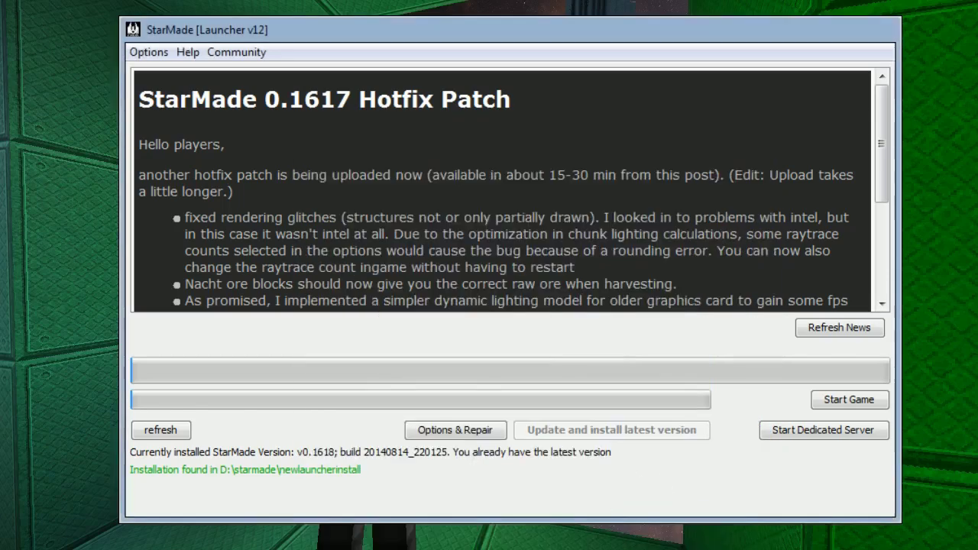
# View the launcher's mirror settings and server port settings.
pyautogui.click(148, 52)
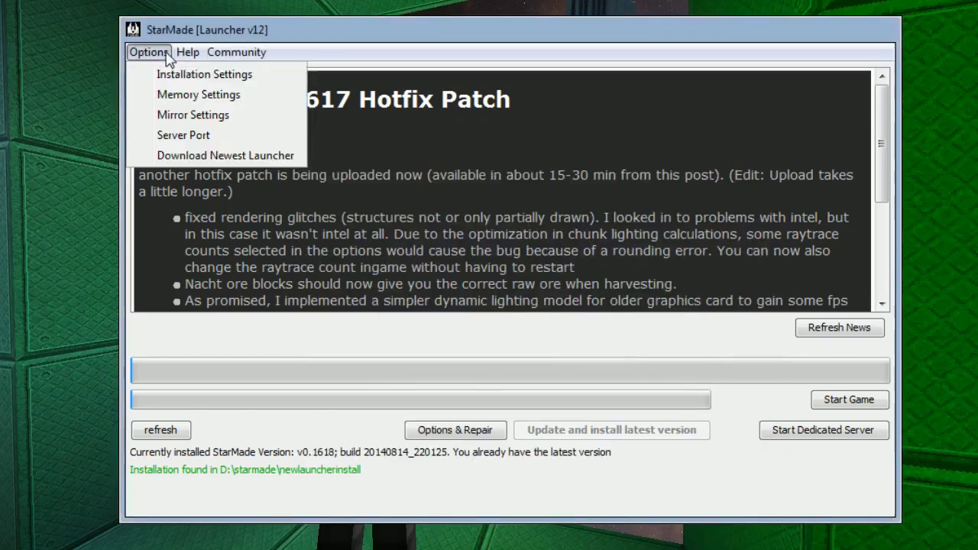
pyautogui.click(161, 116)
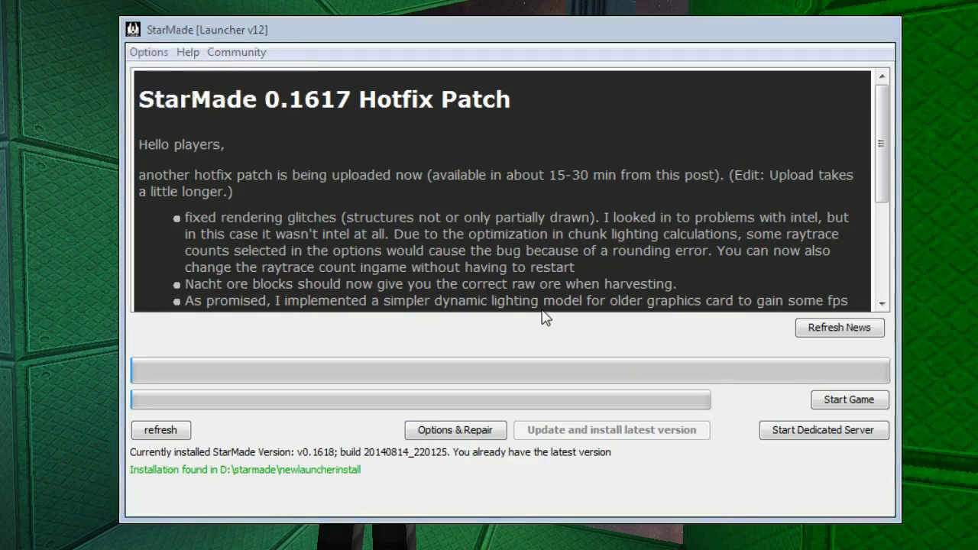
pyautogui.click(148, 52)
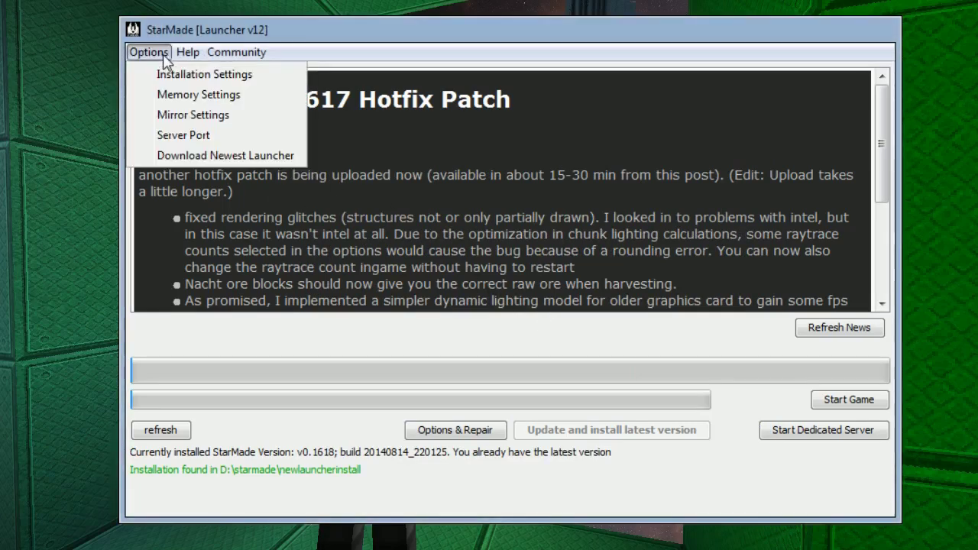
pyautogui.click(181, 136)
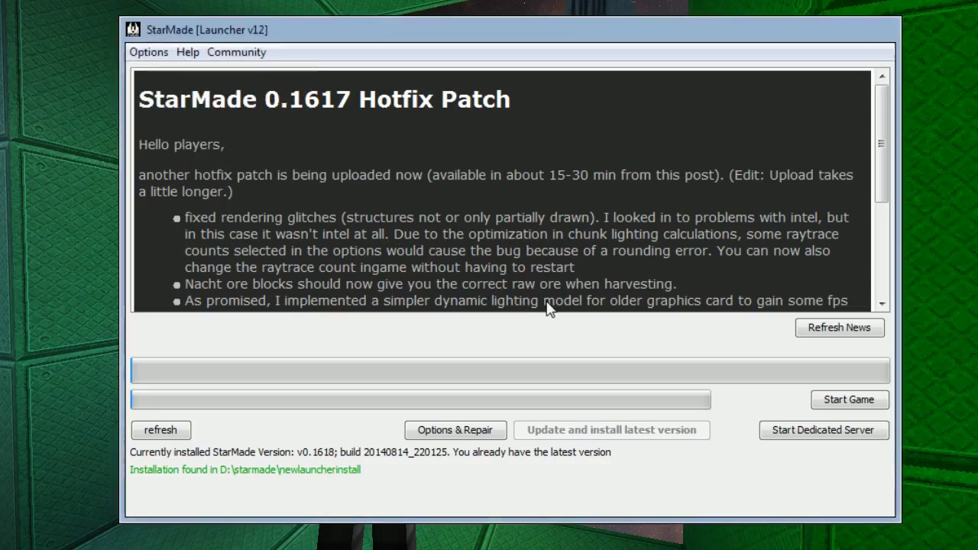
pyautogui.click(188, 52)
pyautogui.moveTo(165, 58)
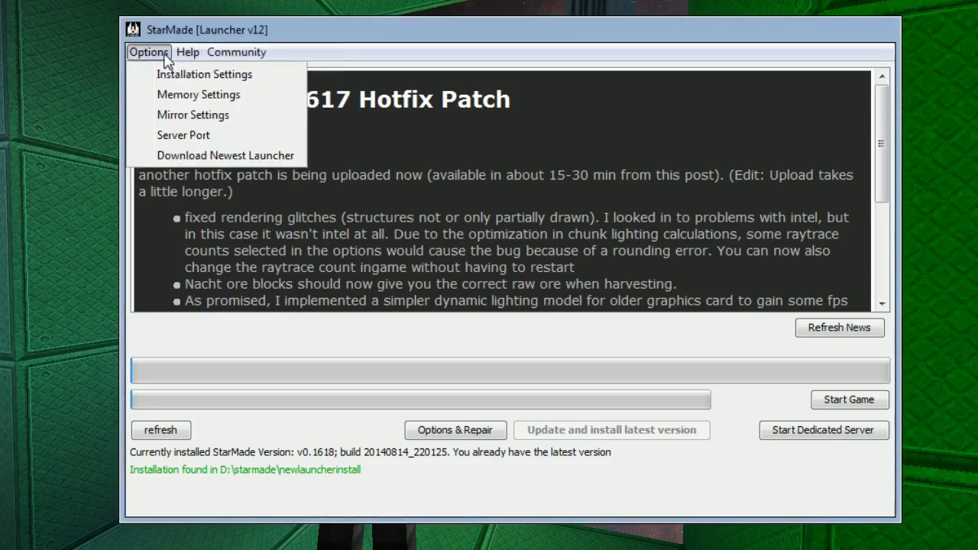
# Start the game, and in its connection setup select multiplayer and enter the player's in-game name.
pyautogui.click(236, 51)
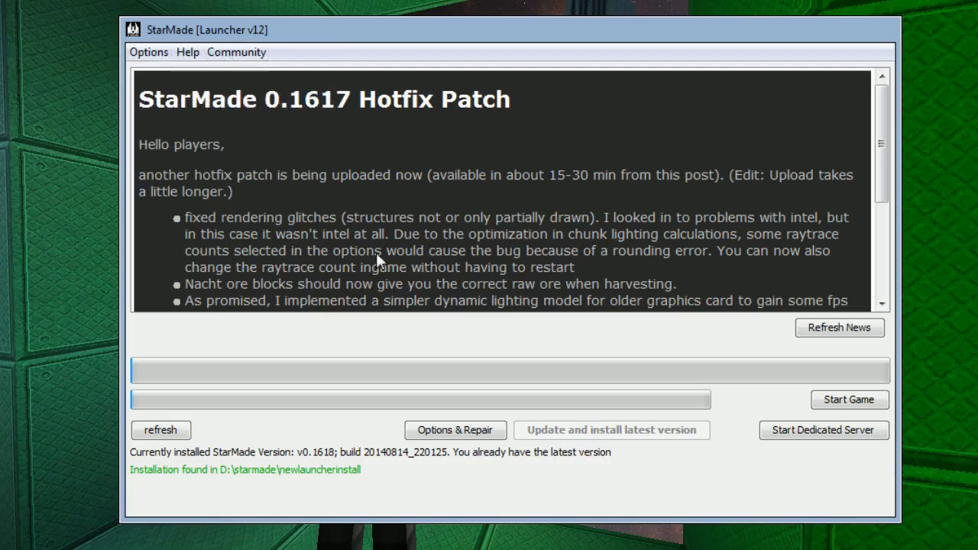
pyautogui.click(840, 401)
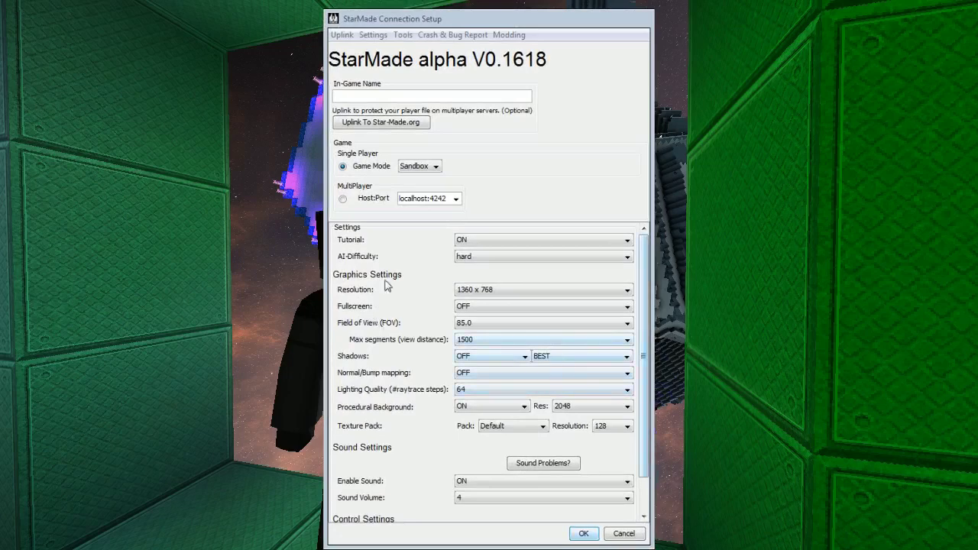
pyautogui.click(343, 200)
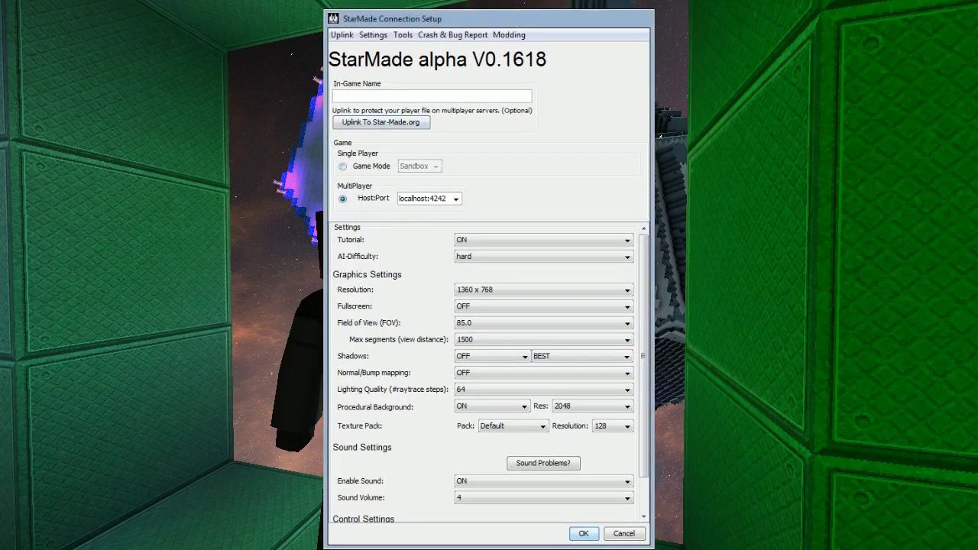
pyautogui.click(413, 97)
pyautogui.write('Tomino_sama')
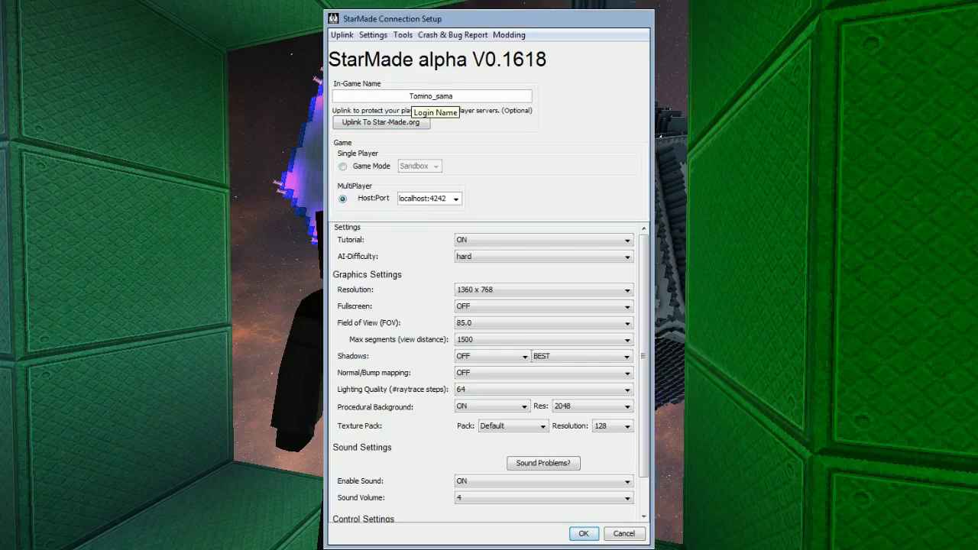
# Set the graphics resolution to 1280 x 720 and the field of view to 110.0.
pyautogui.click(535, 289)
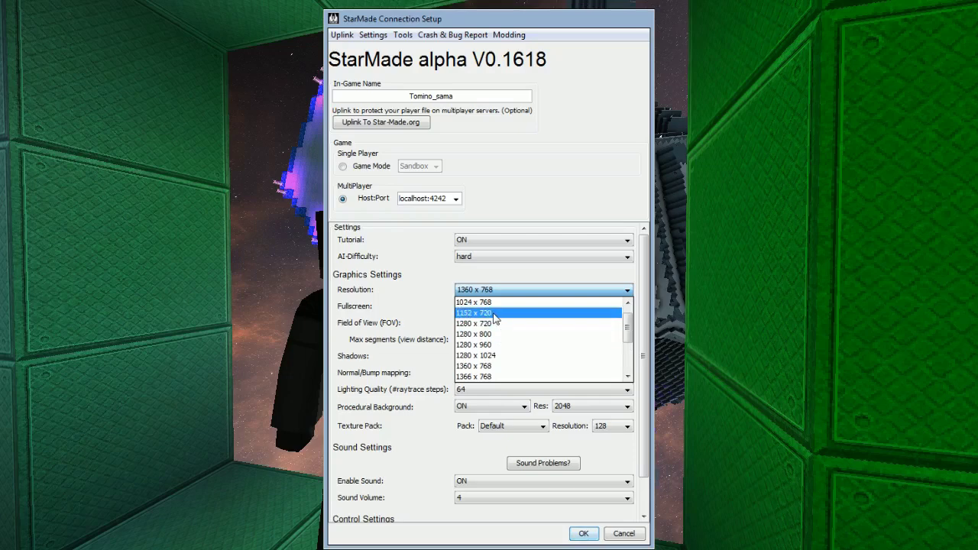
pyautogui.click(497, 323)
pyautogui.click(490, 323)
pyautogui.press('Down')
pyautogui.press('Down')
pyautogui.press('Down')
pyautogui.press('Down')
pyautogui.press('Down')
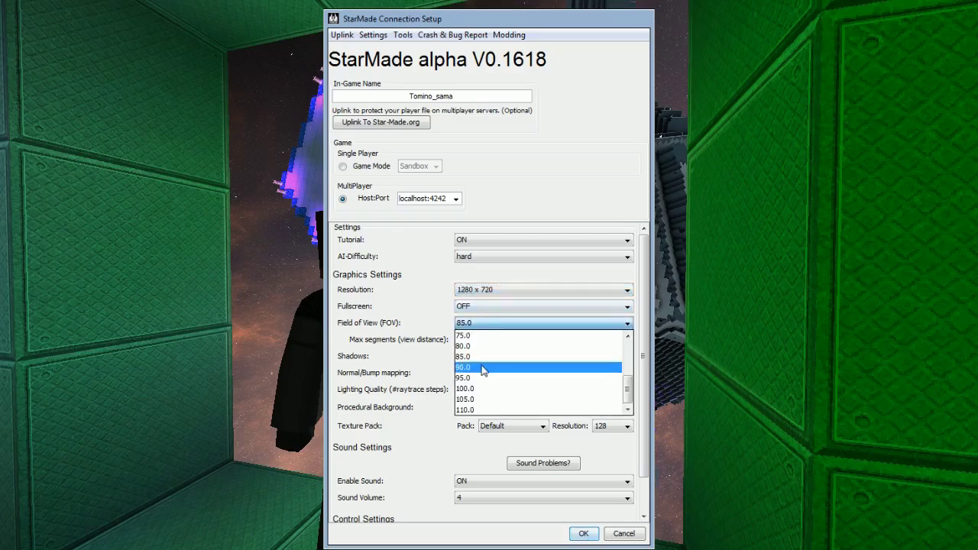
pyautogui.press('Return')
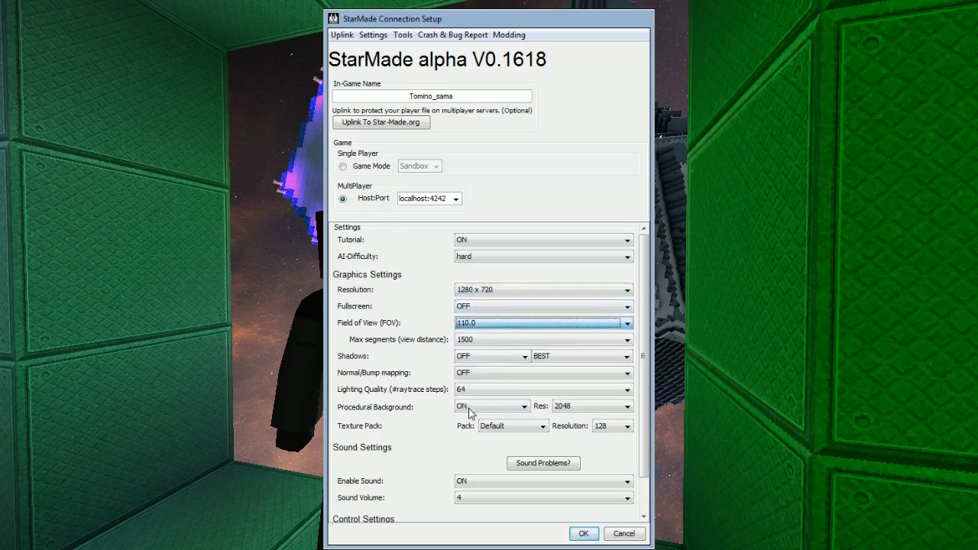
# Set the max segments view distance to 20000 and turn normal/bump mapping on.
pyautogui.click(477, 340)
pyautogui.scroll(-4, 494, 389)
pyautogui.click(467, 427)
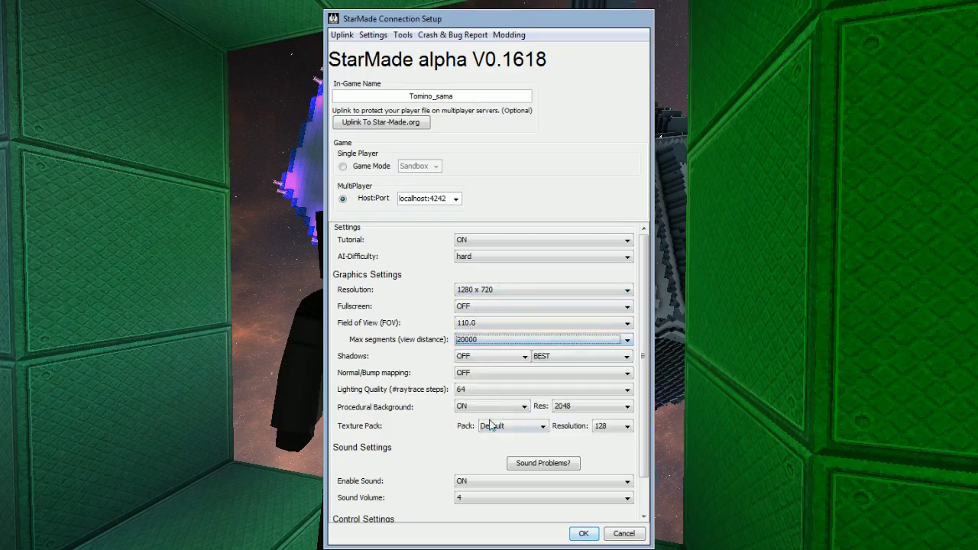
pyautogui.click(478, 373)
pyautogui.click(480, 396)
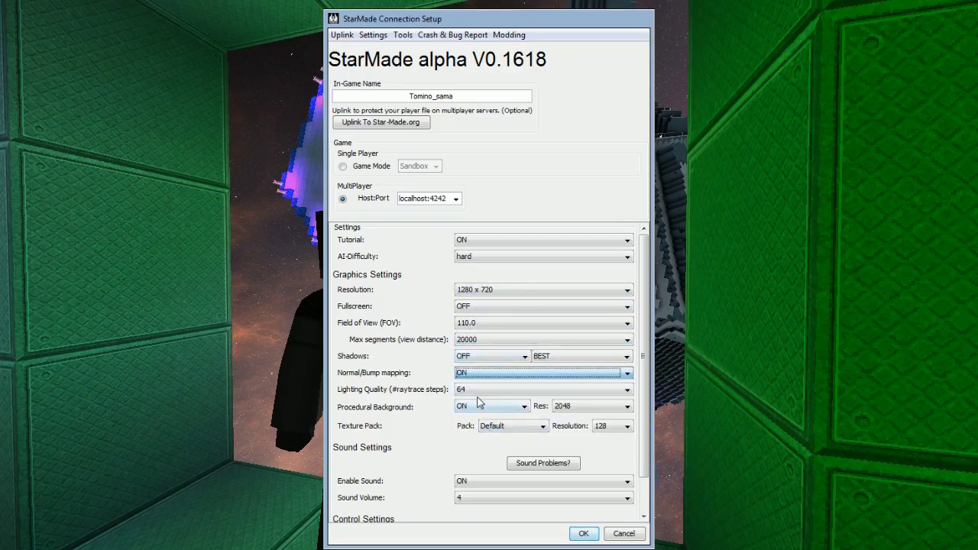
# Set the lighting quality to 128 raytrace steps and the procedural background resolution to 4096.
pyautogui.click(483, 390)
pyautogui.click(475, 446)
pyautogui.click(493, 406)
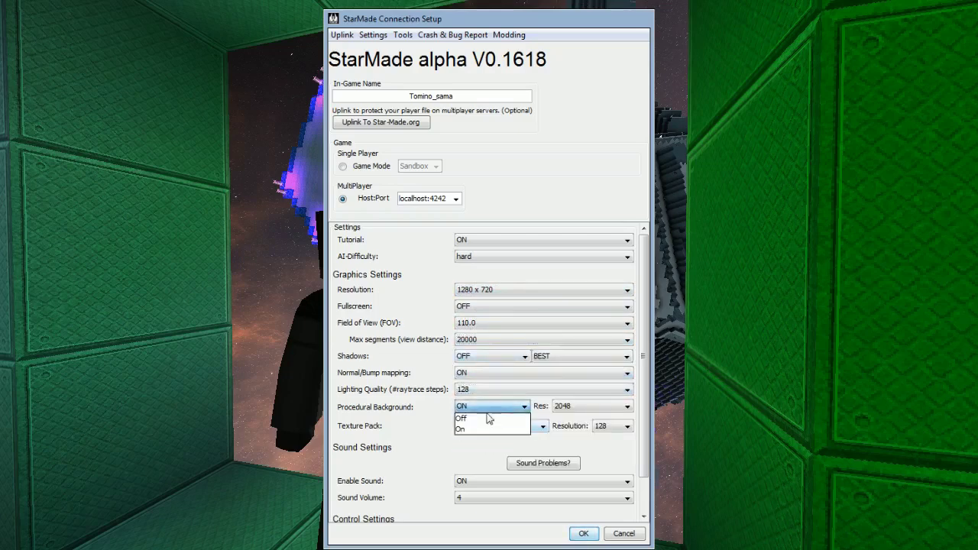
pyautogui.click(574, 413)
pyautogui.click(567, 439)
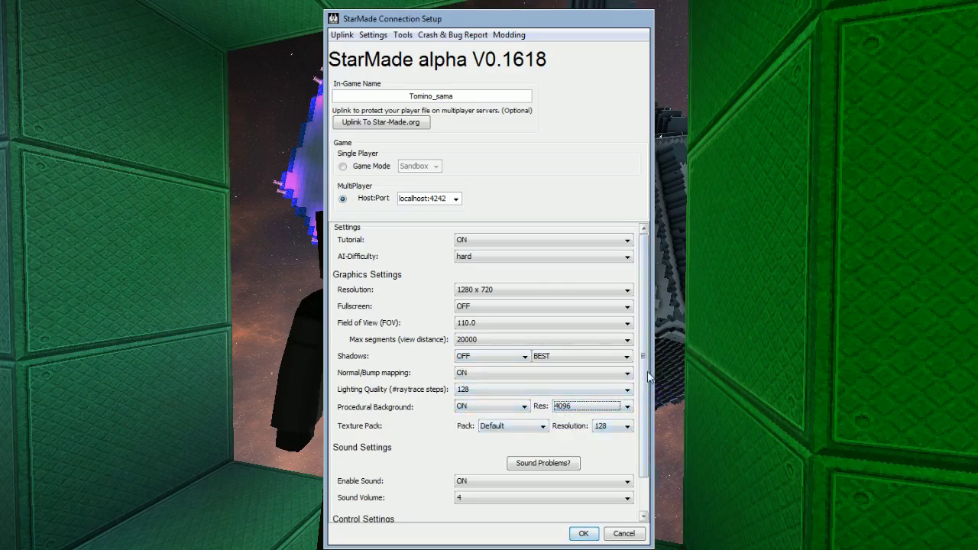
# Review the texture pack and texture resolution choices, keeping Default and 128, and check the sound problems option.
pyautogui.moveTo(647, 375); pyautogui.dragTo(646, 431)
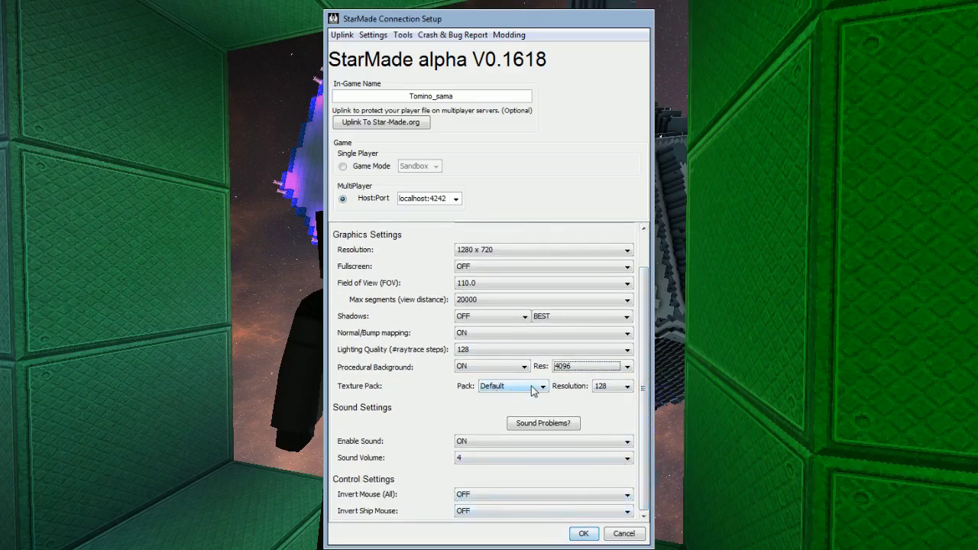
pyautogui.click(541, 387)
pyautogui.click(604, 387)
pyautogui.click(611, 409)
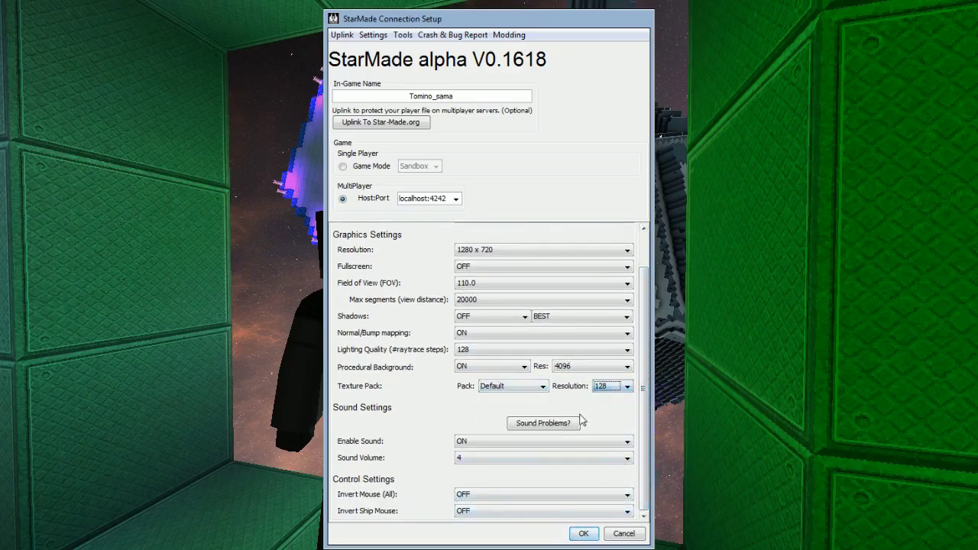
pyautogui.click(507, 425)
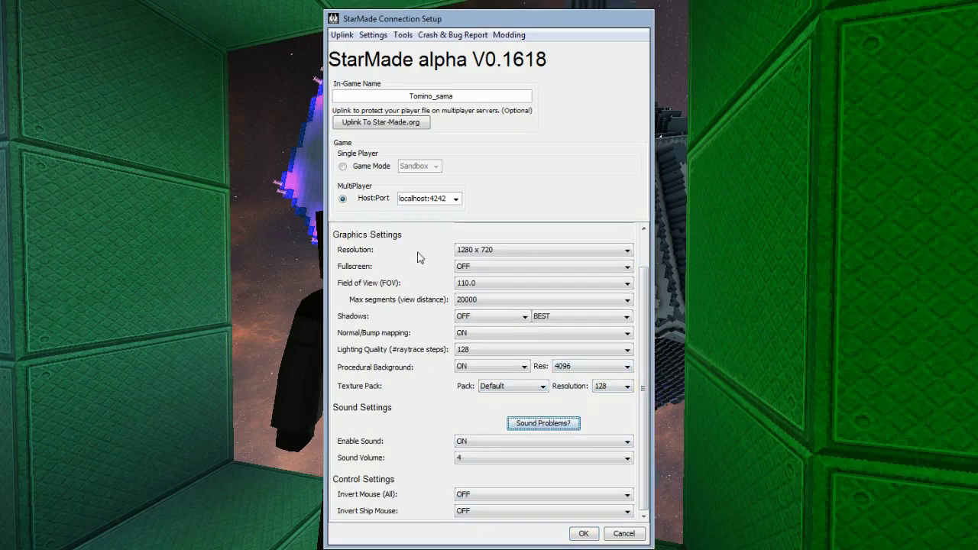
# Switch the game to single player in Sandbox mode and accept the connection setup to launch it.
pyautogui.click(343, 167)
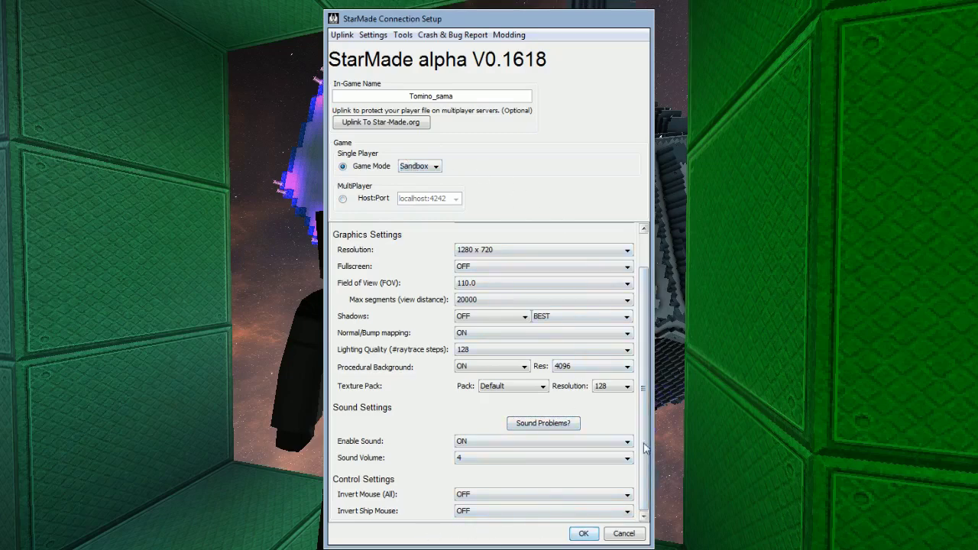
pyautogui.click(582, 538)
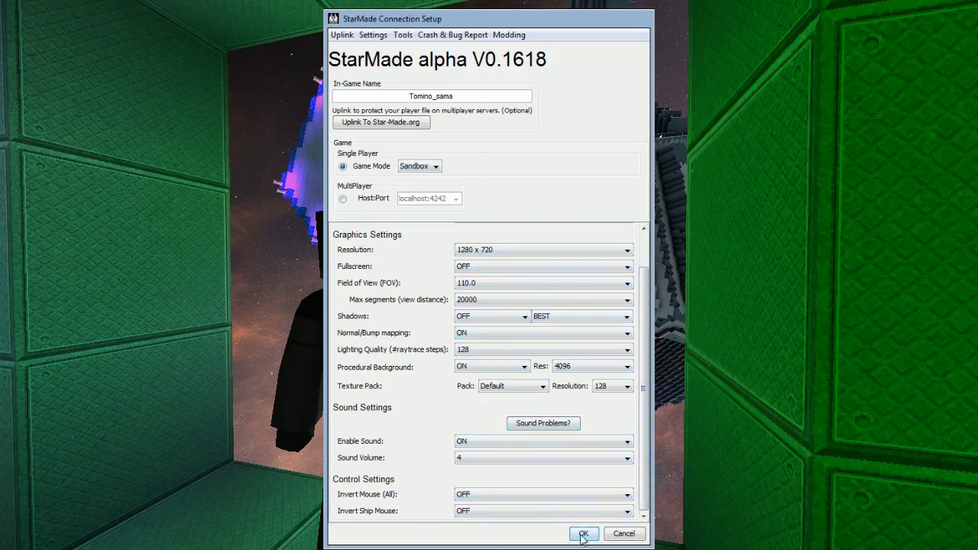